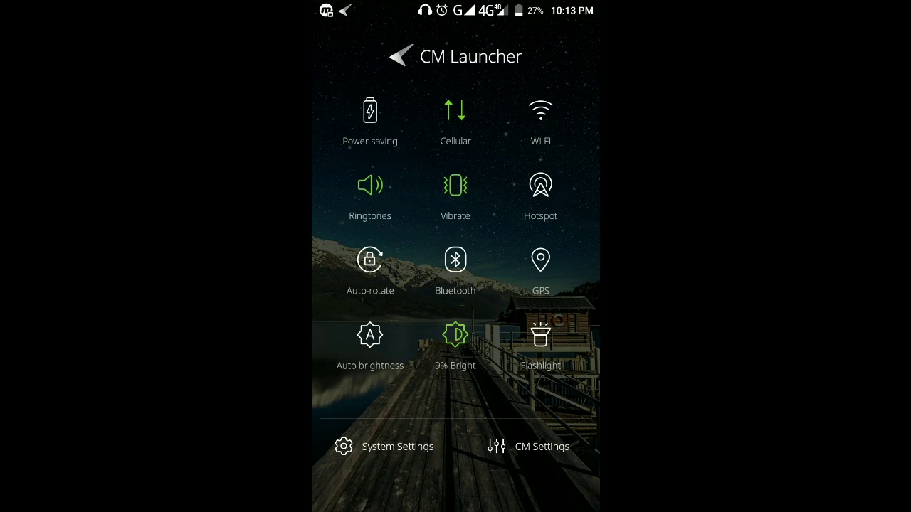
- Go from the phone's Settings through More to the Tethering & portable hotspot page
click(384, 447)
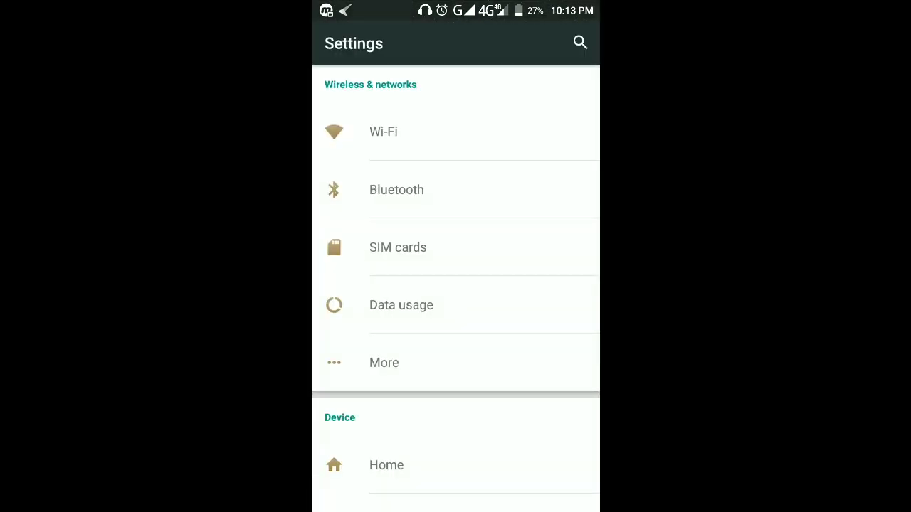
scroll(455, 284, down, 2)
scroll(456, 285, up, 1)
scroll(455, 285, down, 2)
scroll(455, 285, up, 2)
click(400, 363)
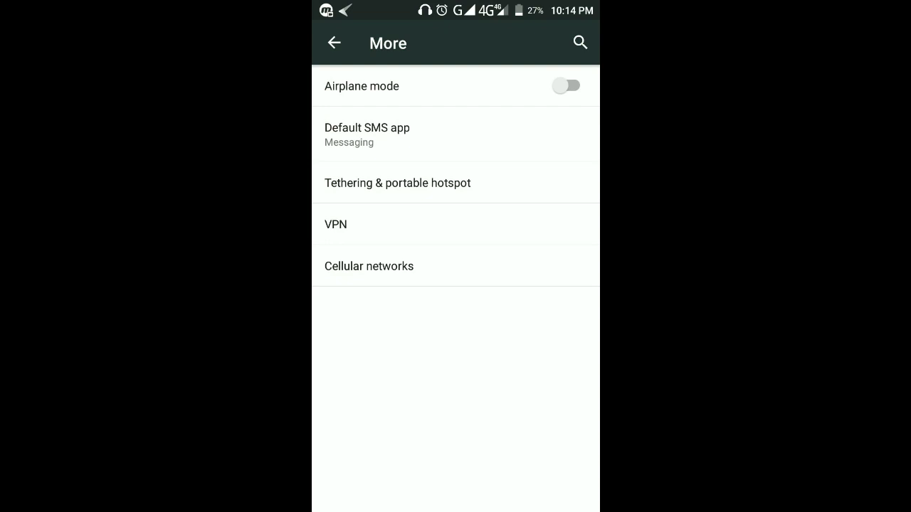
click(462, 182)
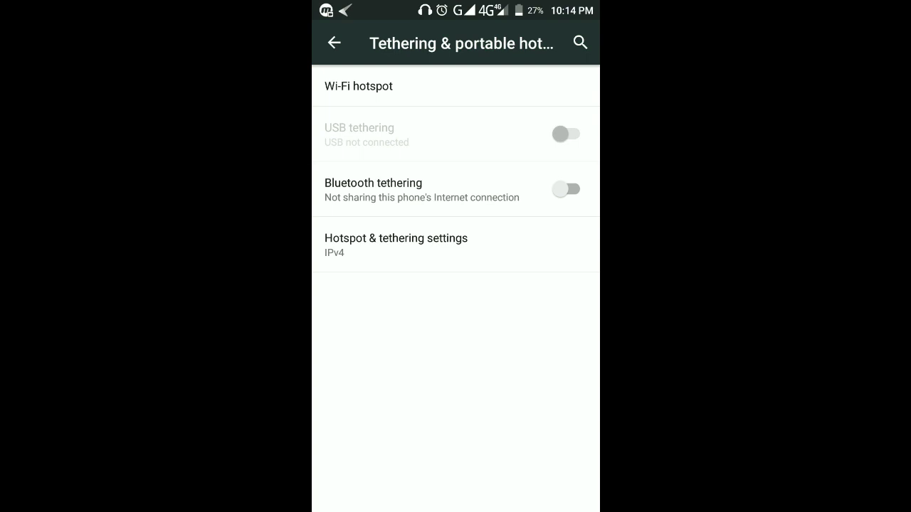
- Open the Wi-Fi hotspot page, showing the hotspot off and named Test Wifi
click(427, 86)
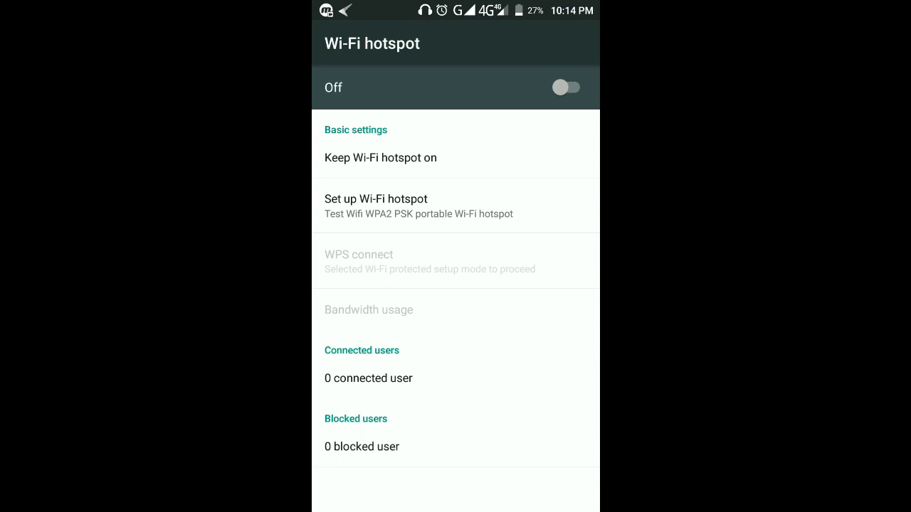
click(418, 206)
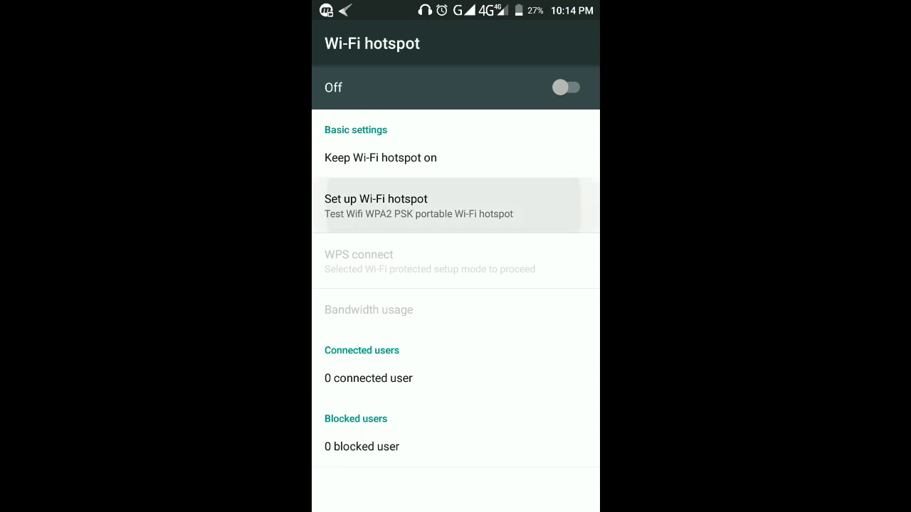
click(463, 157)
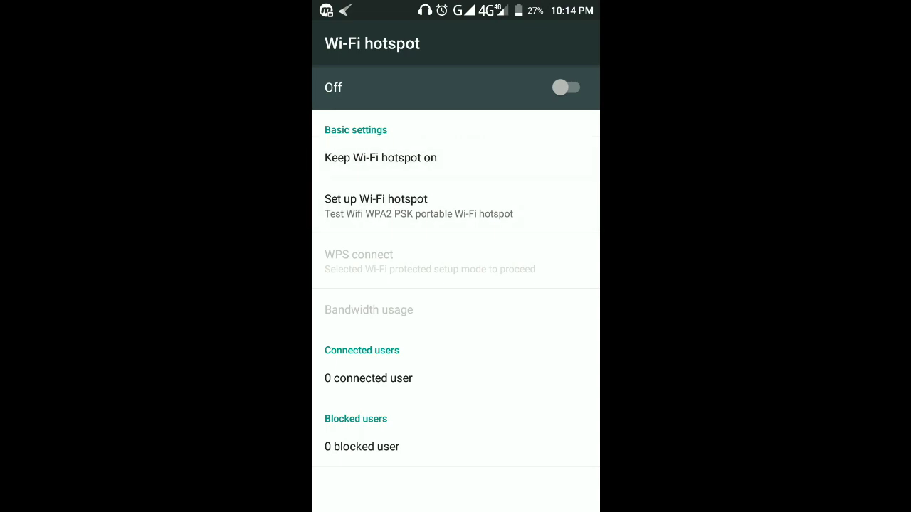
click(455, 210)
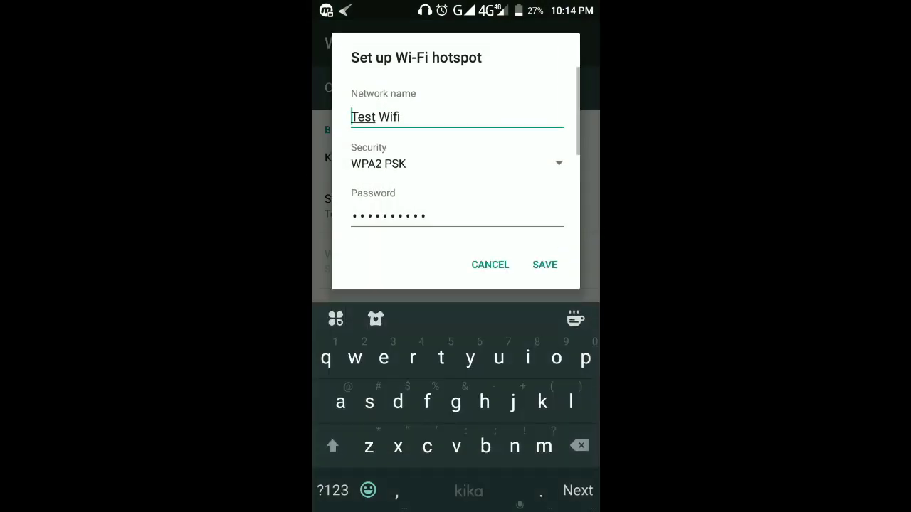
- Change the hotspot network name from Test Wifi to 'Wilber Wifi'
click(400, 117)
key(BackSpace)
key(BackSpace)
key(BackSpace)
key(BackSpace)
key(BackSpace)
key(BackSpace)
key(BackSpace)
key(BackSpace)
key(BackSpace)
key(shift)
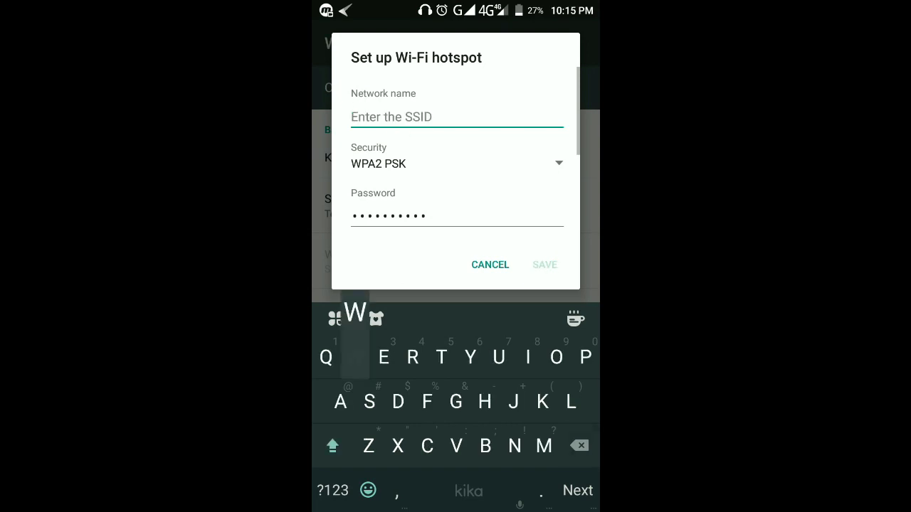
text(Wilber Wifi)
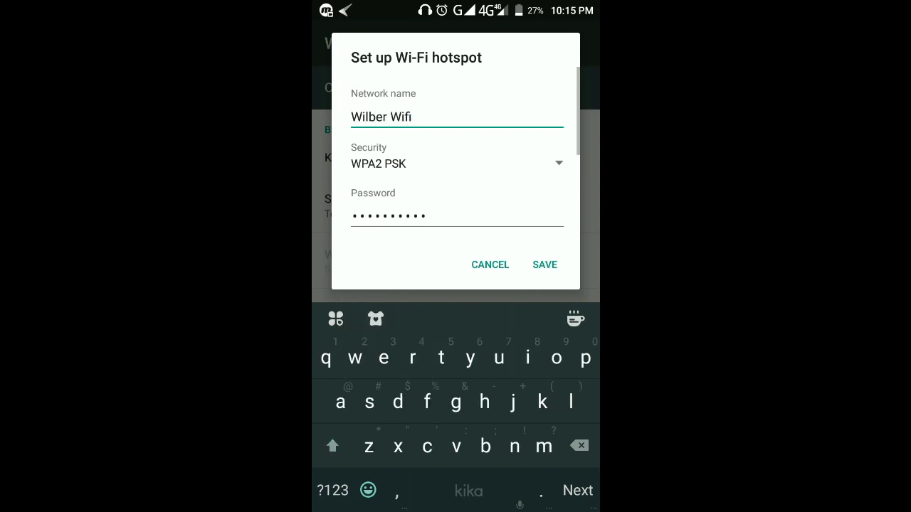
- Replace the hotspot password with a new ten-character password
click(425, 181)
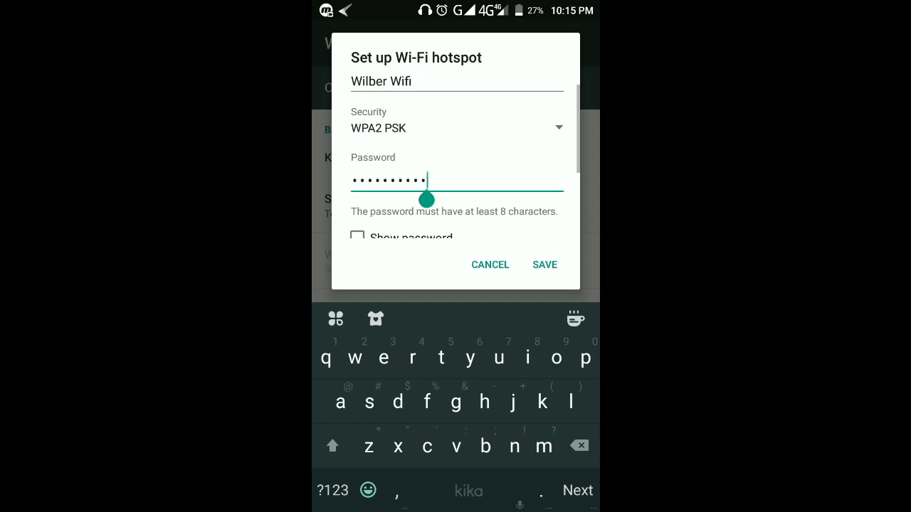
key(BackSpace)
key(BackSpace)
key(BackSpace)
key(BackSpace)
key(BackSpace)
key(BackSpace)
key(BackSpace)
key(BackSpace)
key(BackSpace)
key(BackSpace)
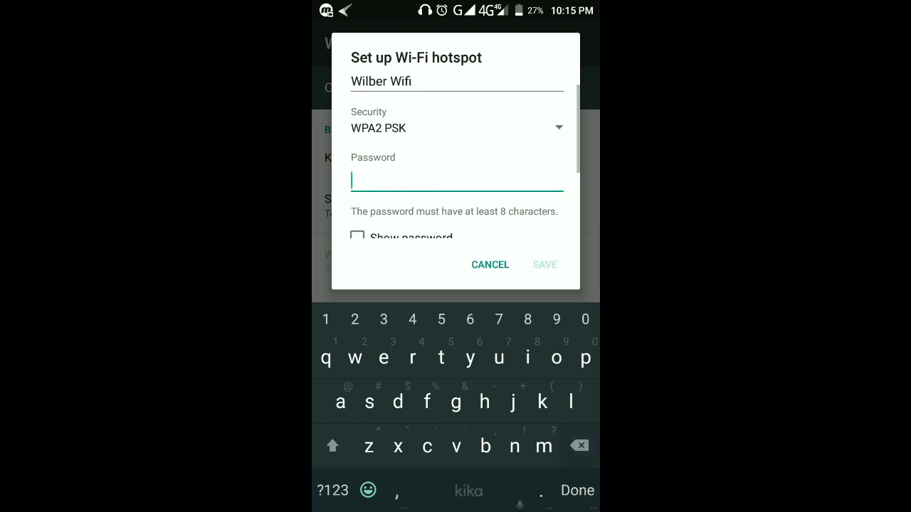
key(shift)
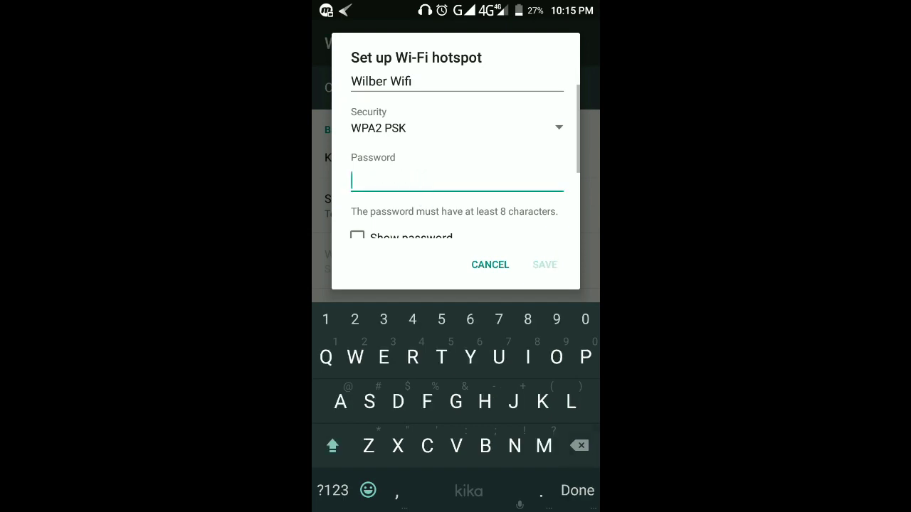
click(333, 491)
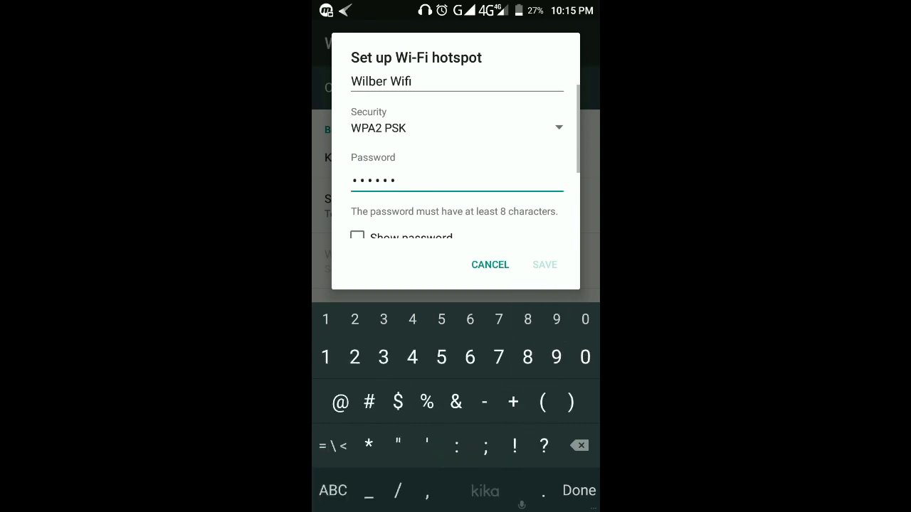
scroll(455, 156, down, 5)
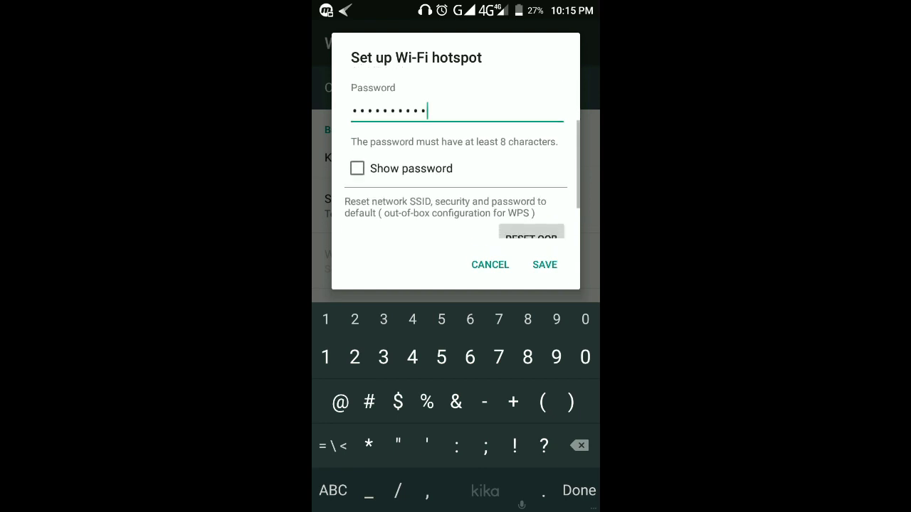
click(455, 227)
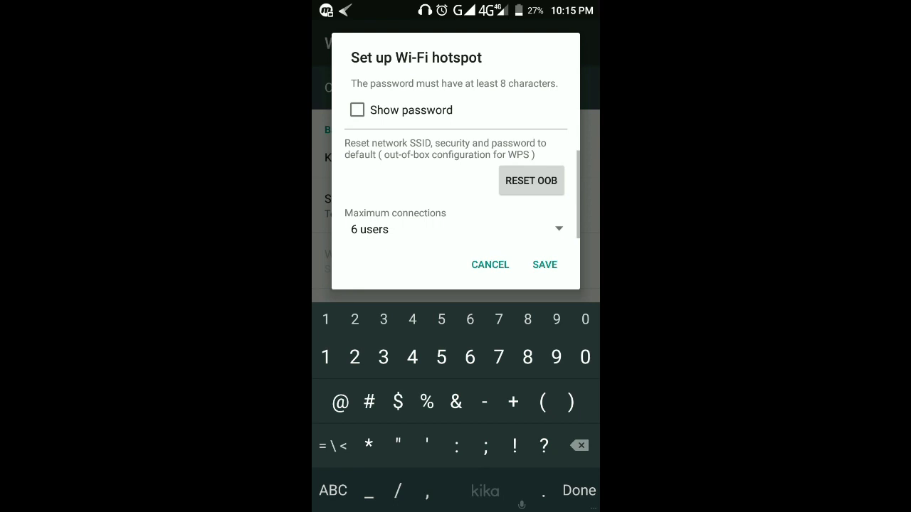
- Limit maximum connections to 1 user, save the hotspot, and switch it on
scroll(449, 157, down, 1)
scroll(449, 156, up, 3)
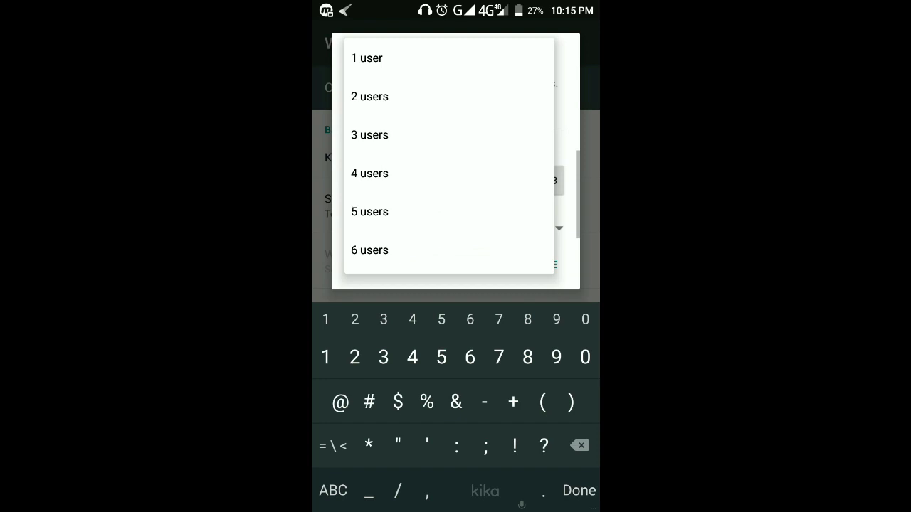
click(366, 58)
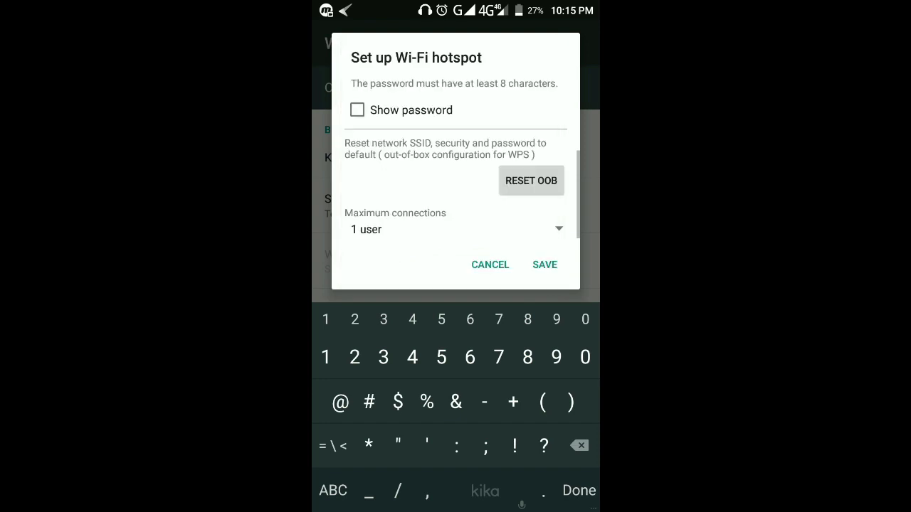
click(545, 265)
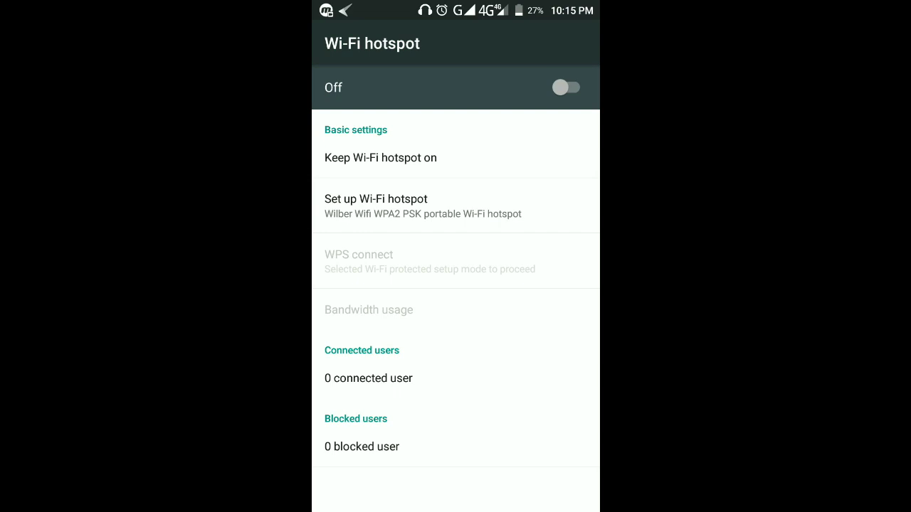
click(566, 87)
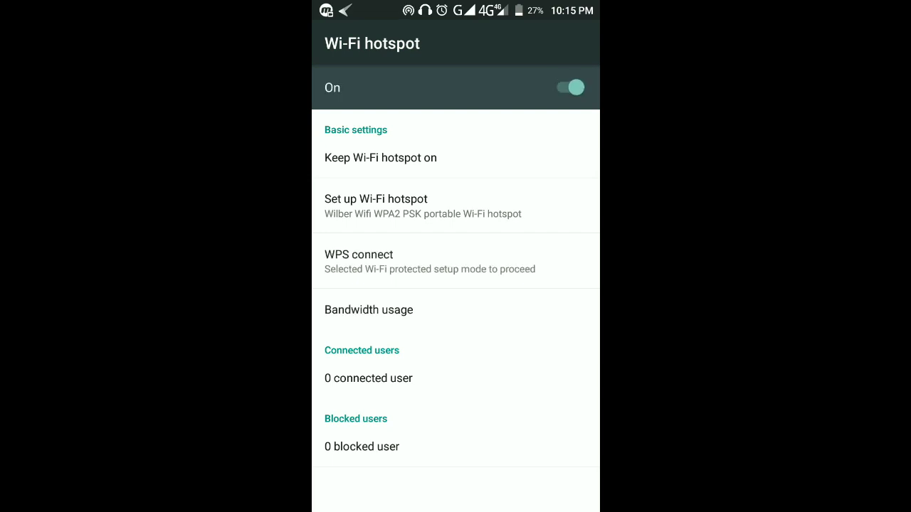
- Save the Wilber Wifi hotspot configuration again while the hotspot is on
click(484, 206)
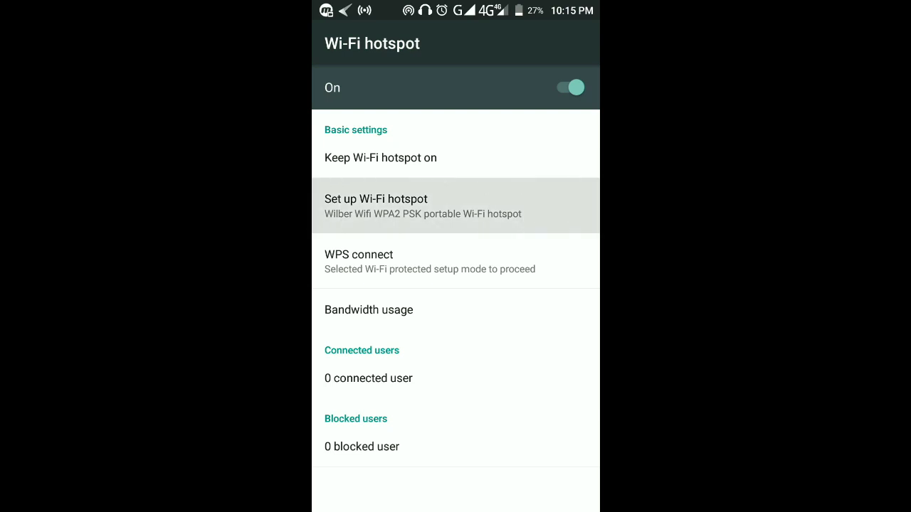
scroll(456, 153, down, 5)
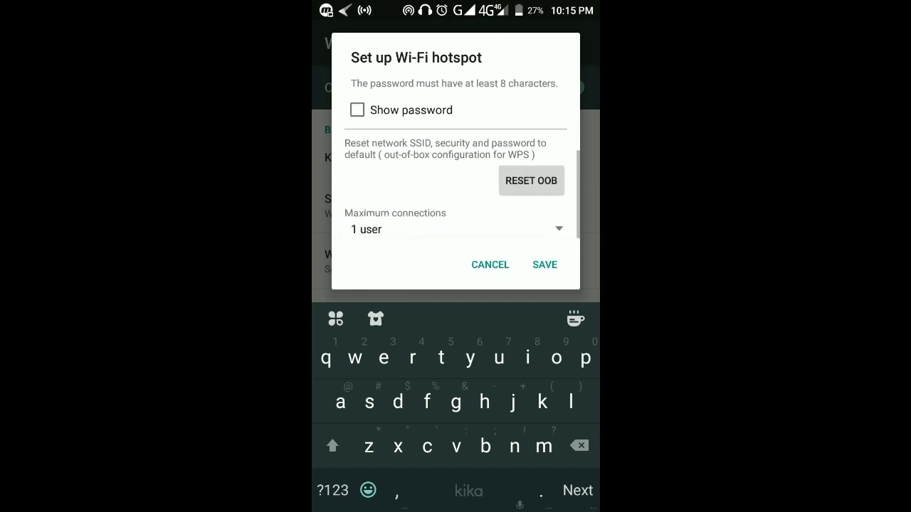
click(544, 264)
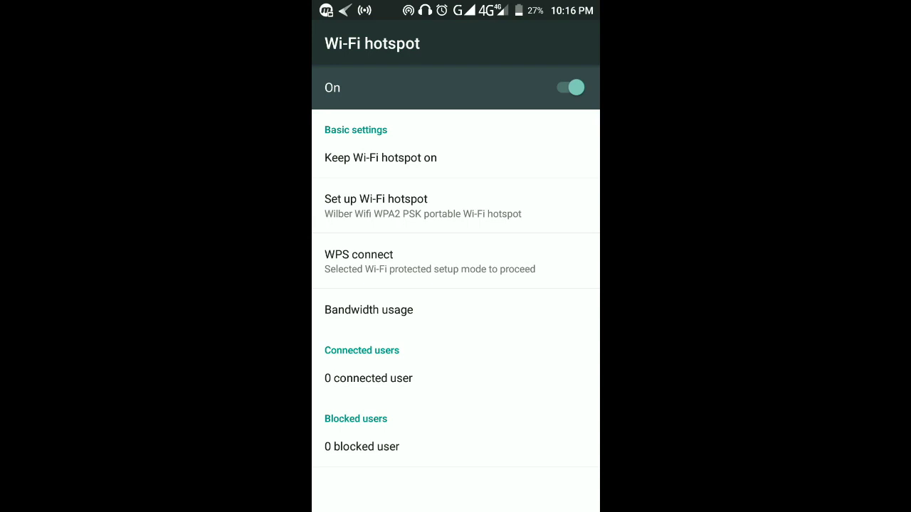
drag(456, 3, 456, 284)
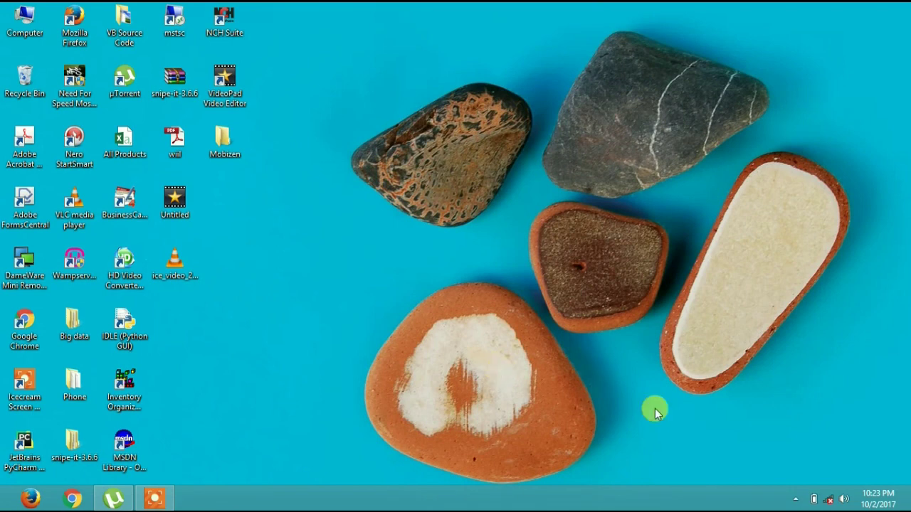
- Refresh the Windows desktop, then select Wilber Wifi in the networks list and connect
click(828, 499)
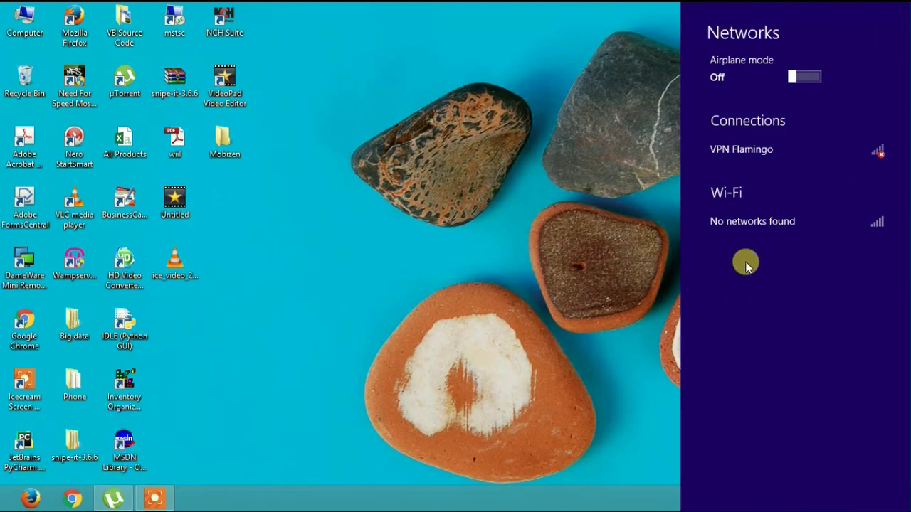
click(540, 286)
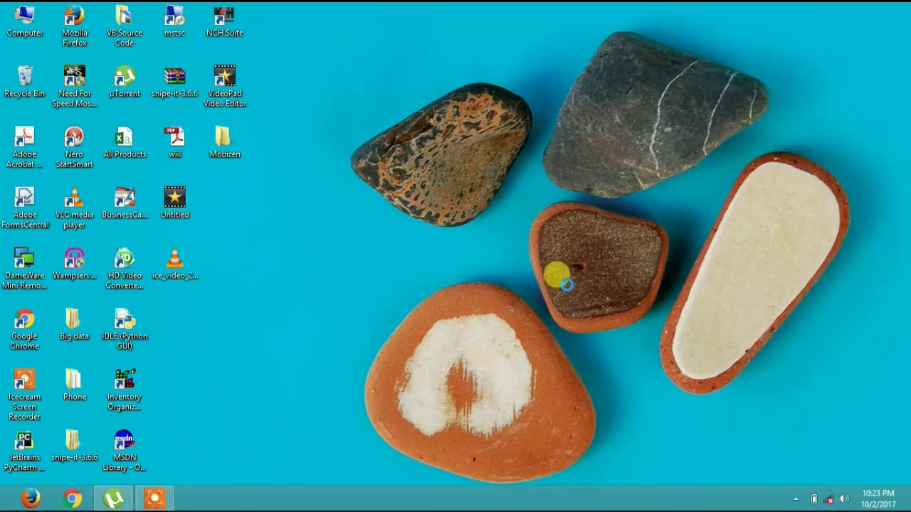
right_click(566, 283)
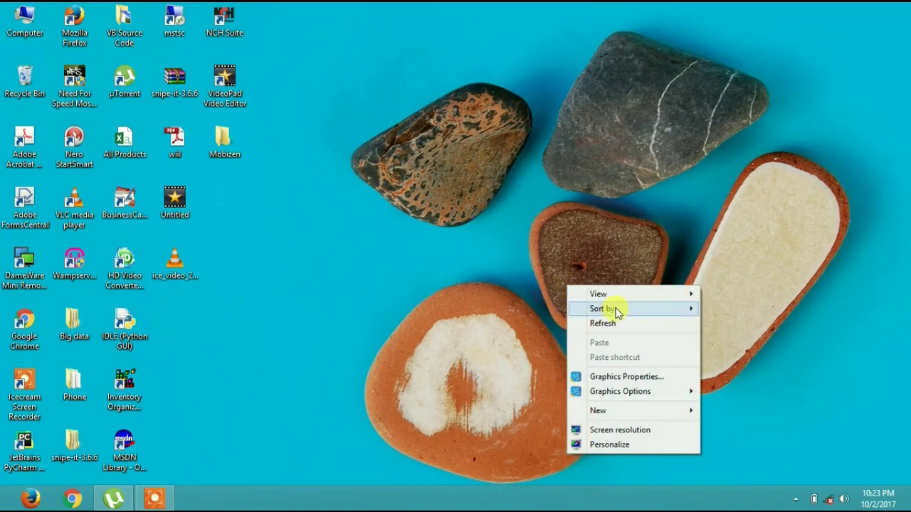
click(624, 324)
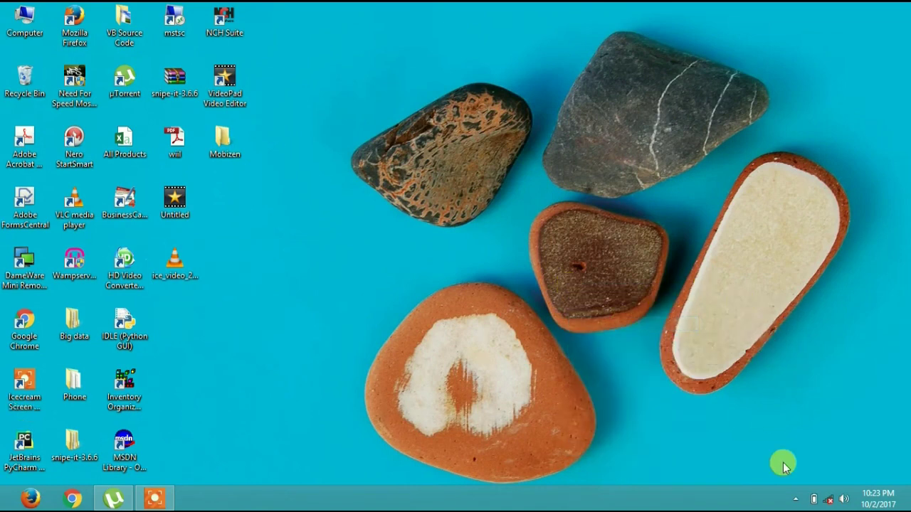
click(831, 500)
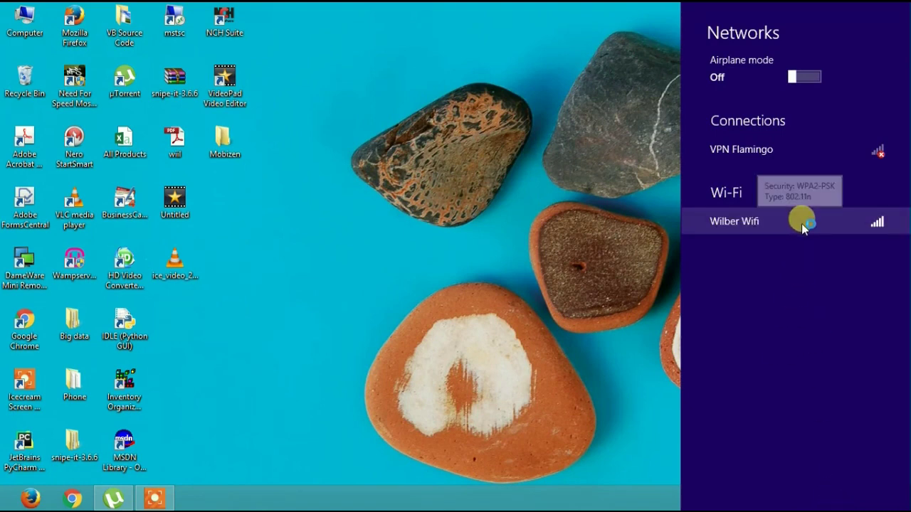
click(800, 221)
click(857, 299)
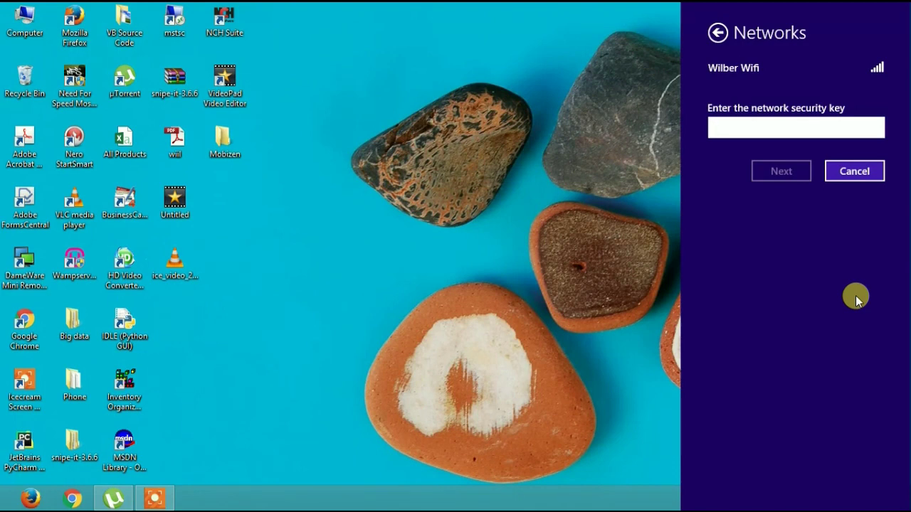
- Enter the hotspot's ten-character security key for Wilber Wifi and submit it
text(•••)
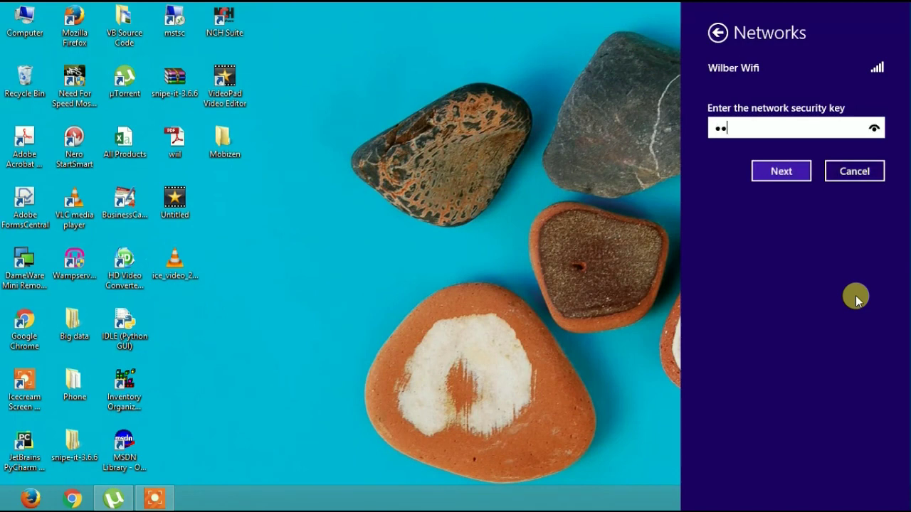
text(•••)
click(767, 72)
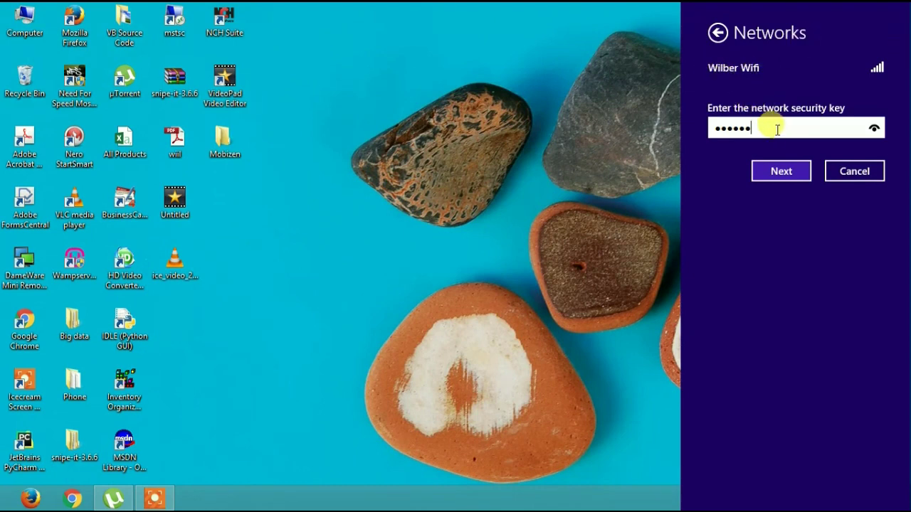
drag(768, 126, 705, 123)
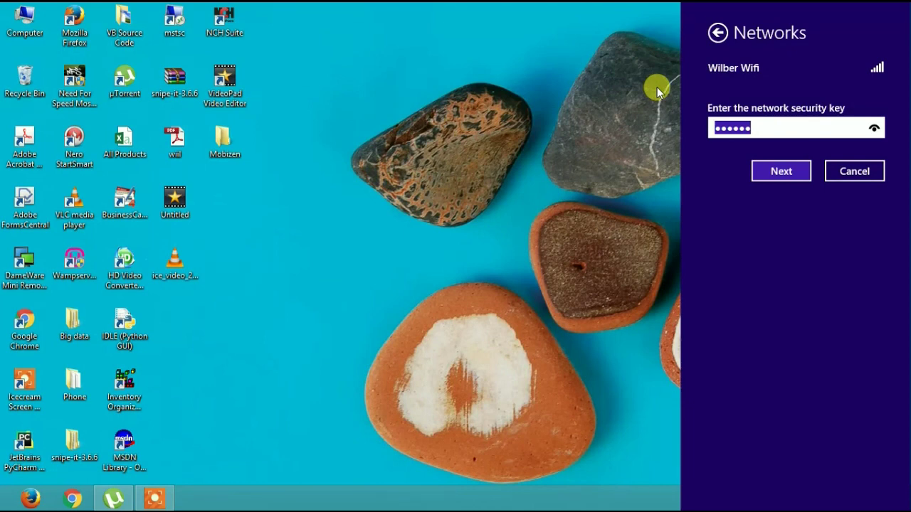
key(BackSpace)
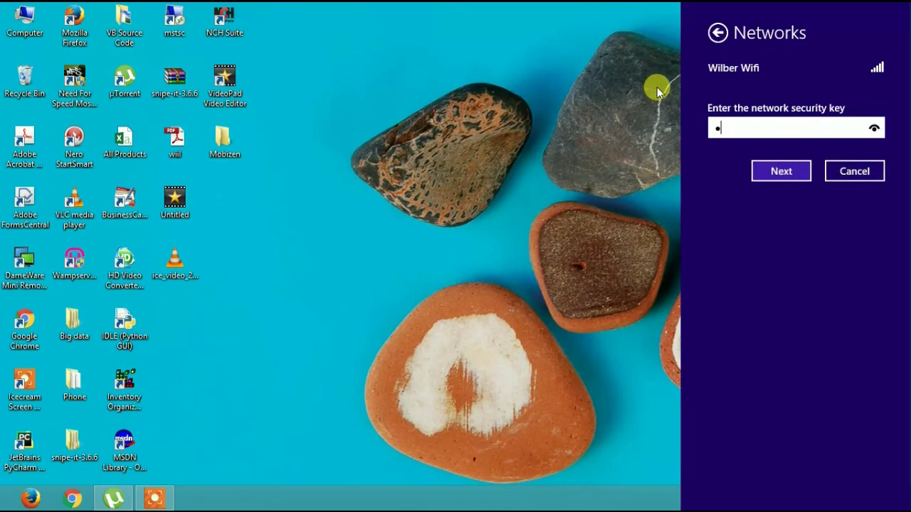
click(792, 179)
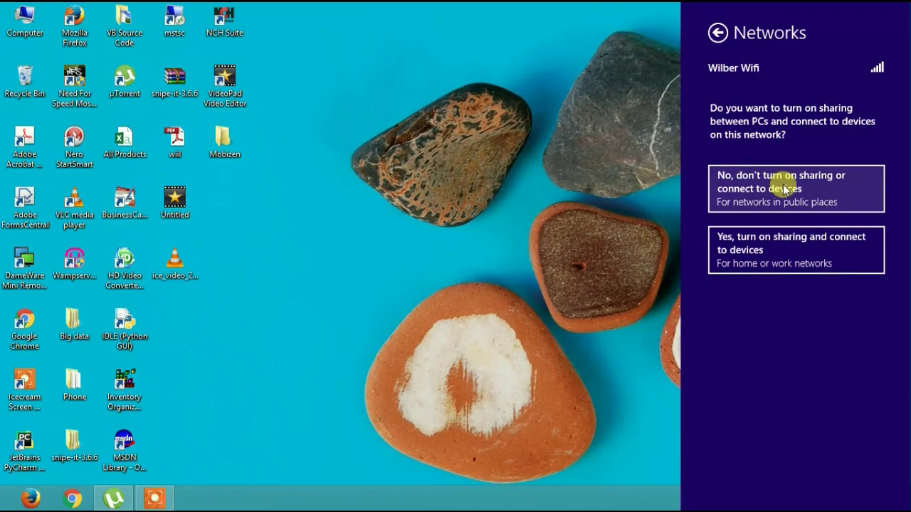
- Connect without sharing, close the Networks panel, and launch Google Chrome
click(760, 176)
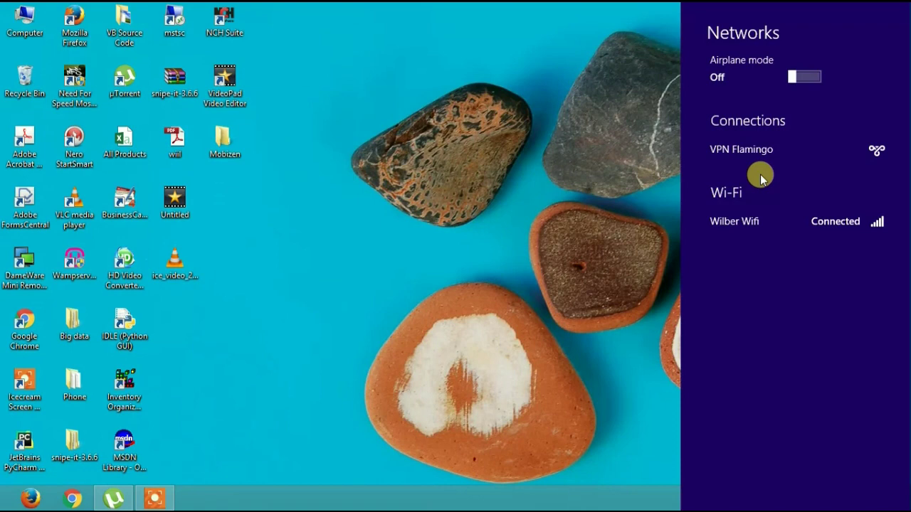
click(496, 321)
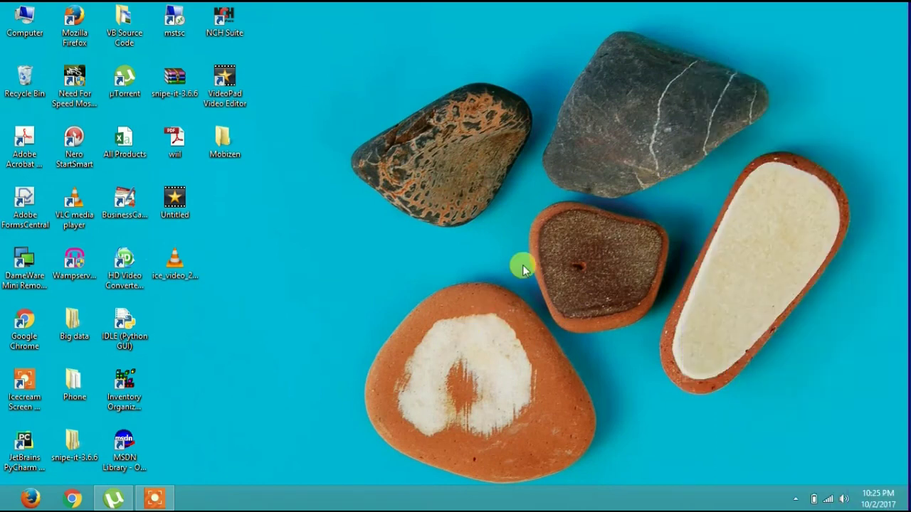
click(70, 501)
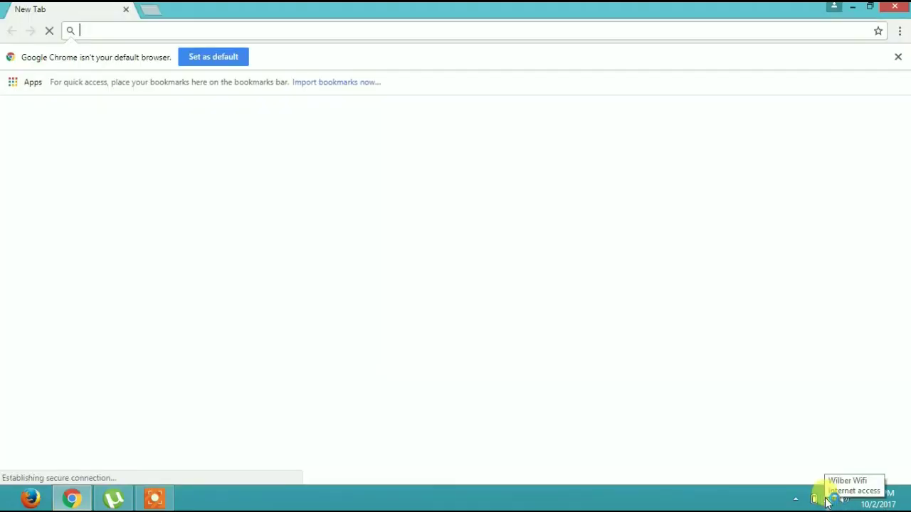
- Load facebook.com in a new Chrome tab
click(152, 10)
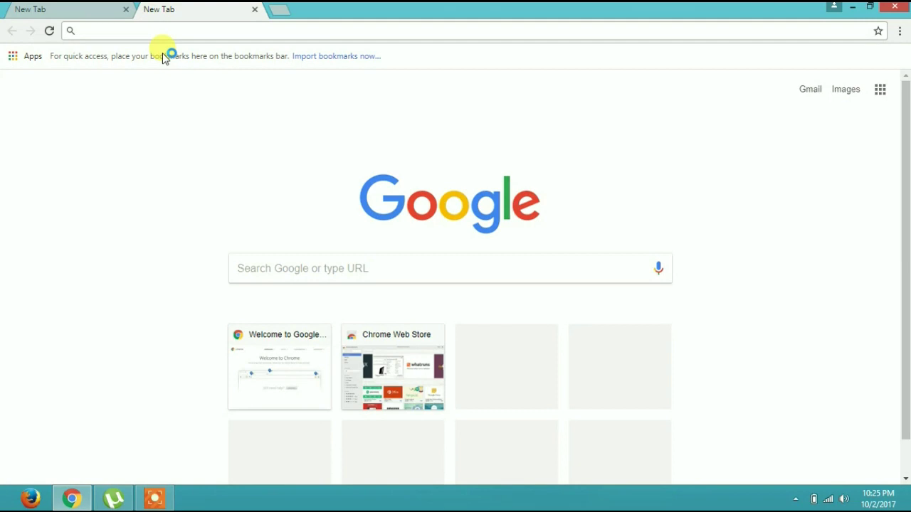
text(face)
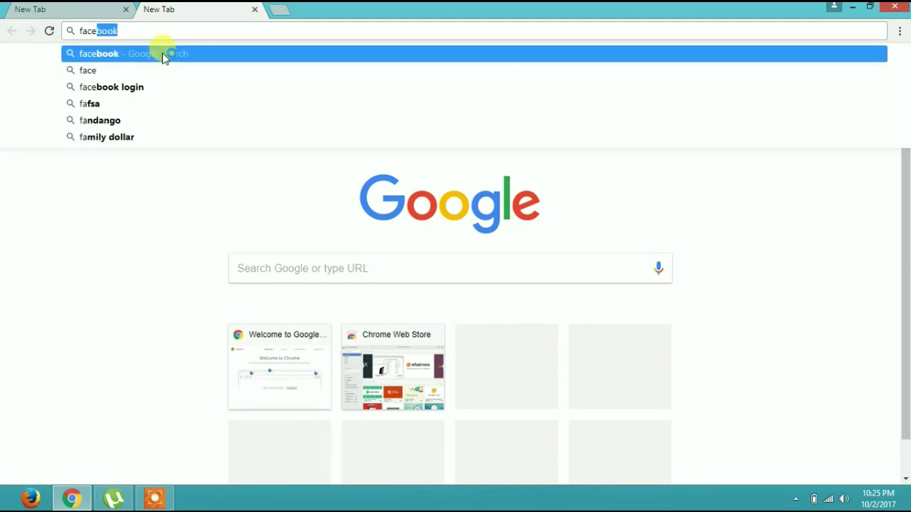
text(boo)
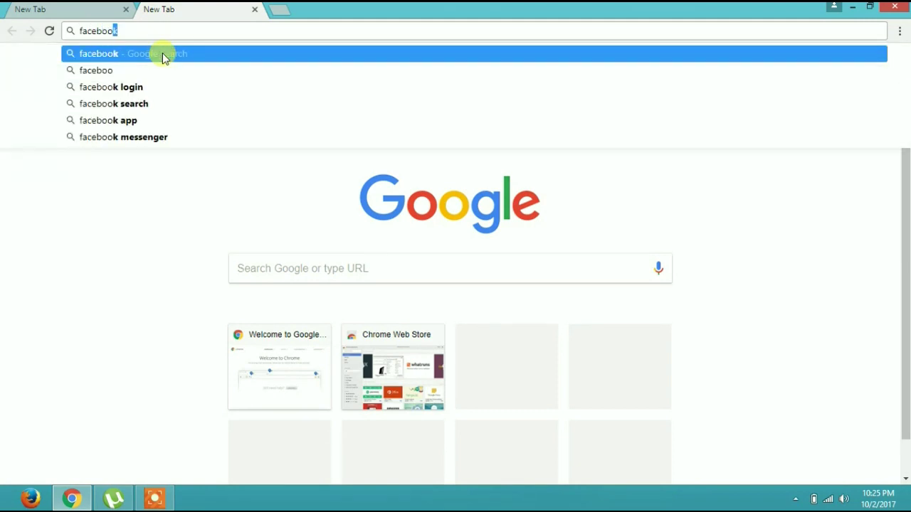
text(k.co)
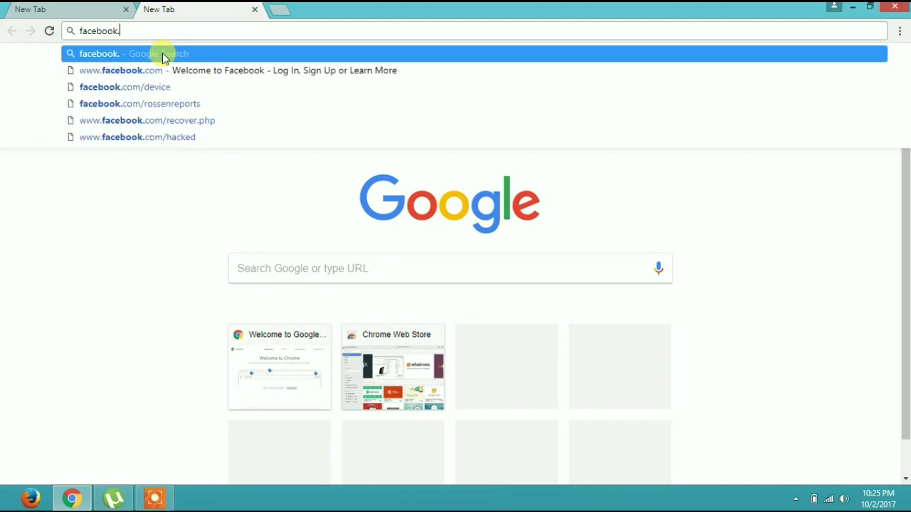
text(m)
key(Return)
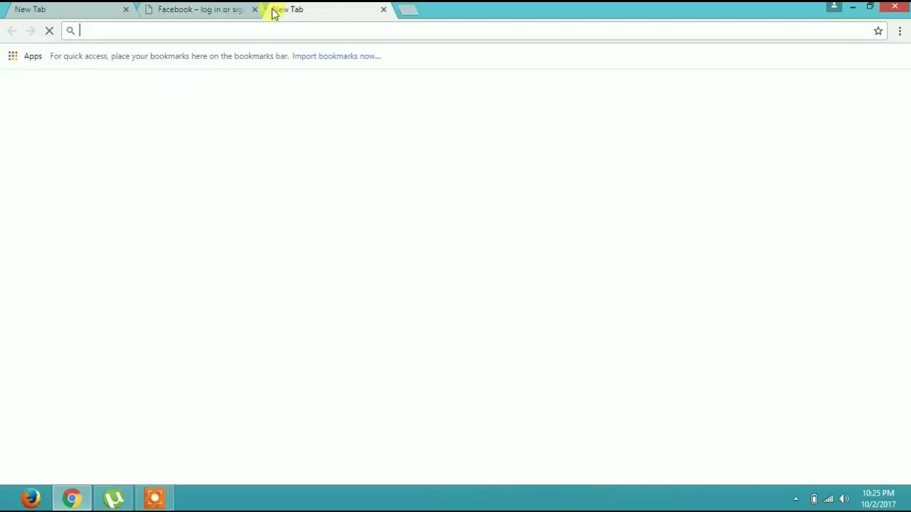
- Google 'the quick brown fox jumped over the lazy dog' in a new tab via the address-bar suggestion
click(273, 10)
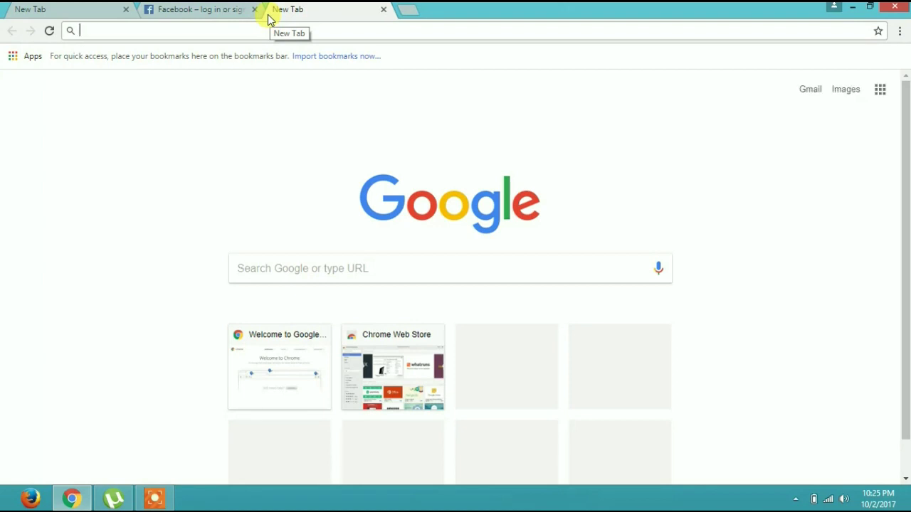
text(the)
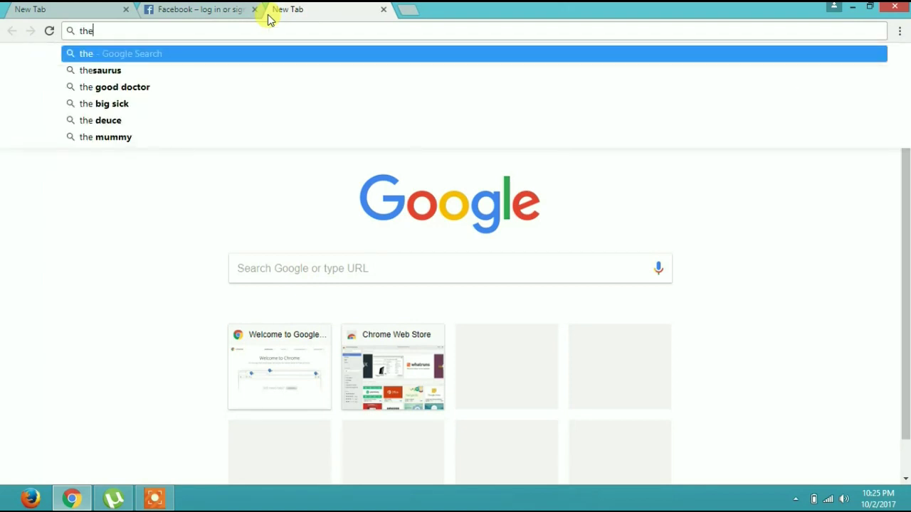
key(BackSpace)
key(BackSpace)
key(BackSpace)
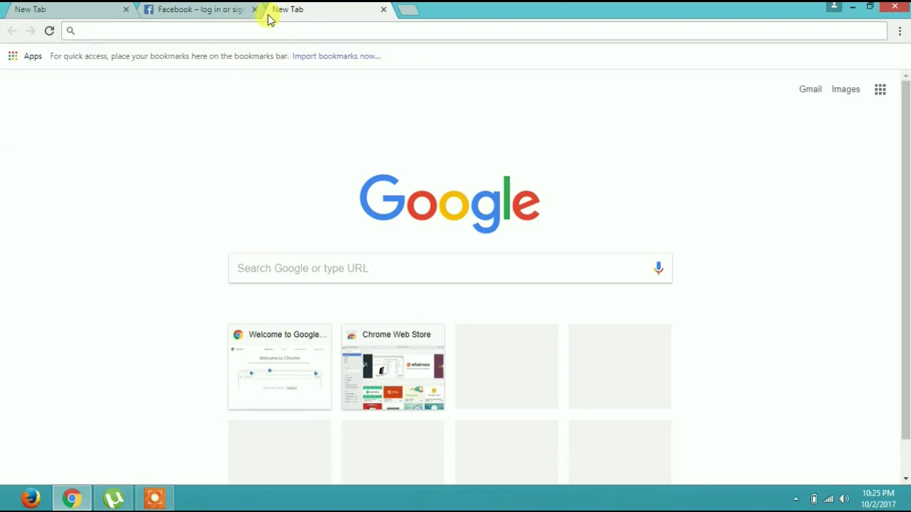
text(the q)
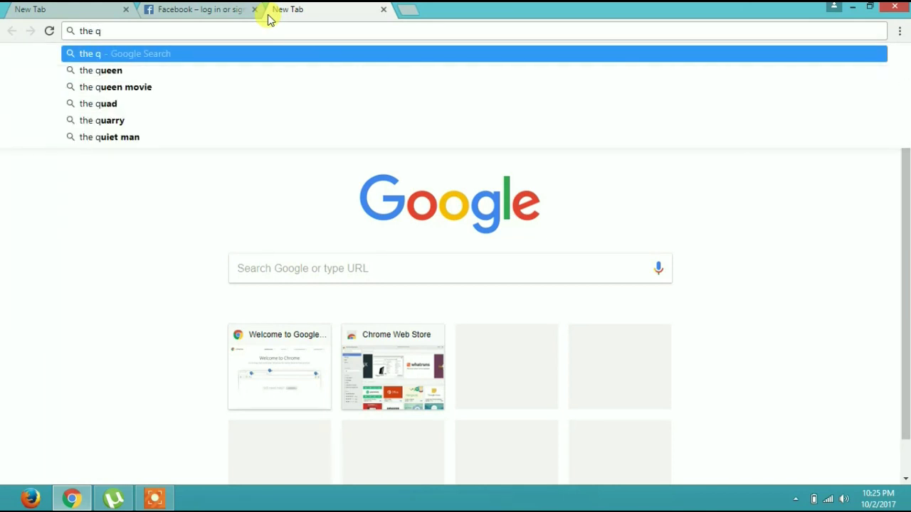
text(uick)
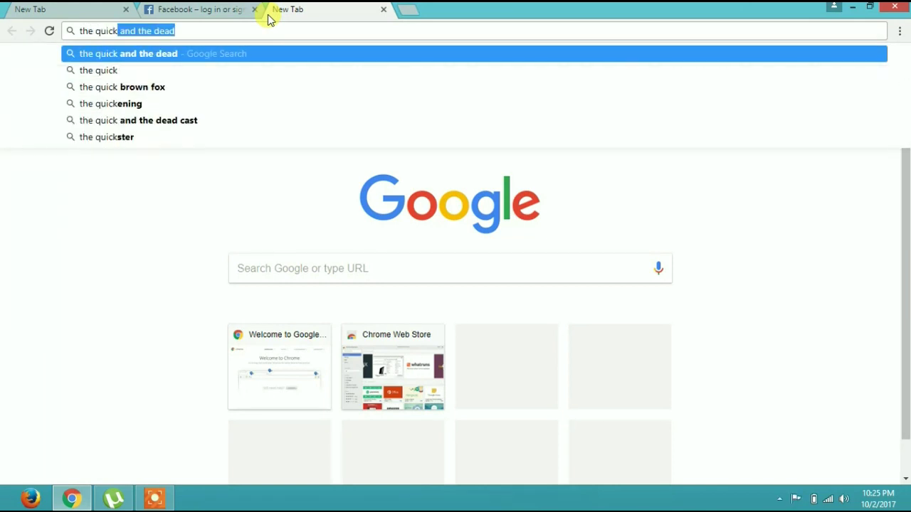
text( br)
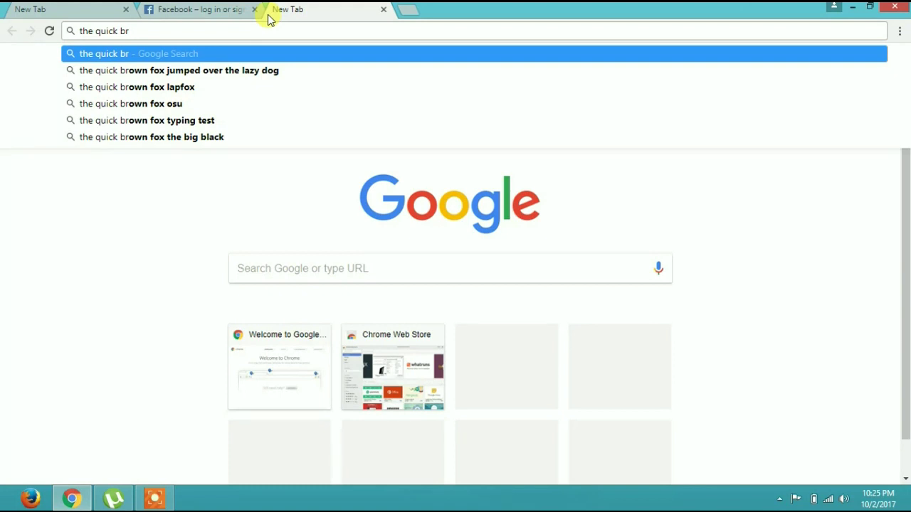
click(264, 69)
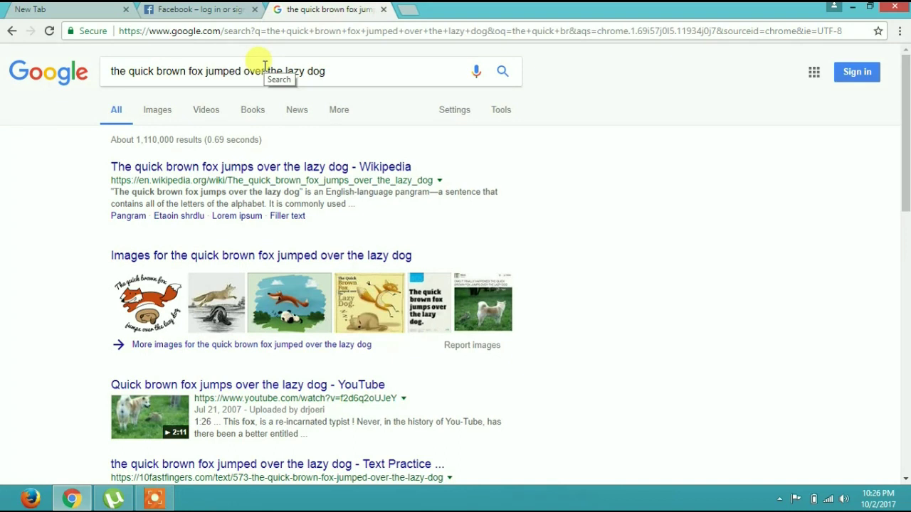
click(387, 64)
drag(386, 64, 188, 68)
click(669, 174)
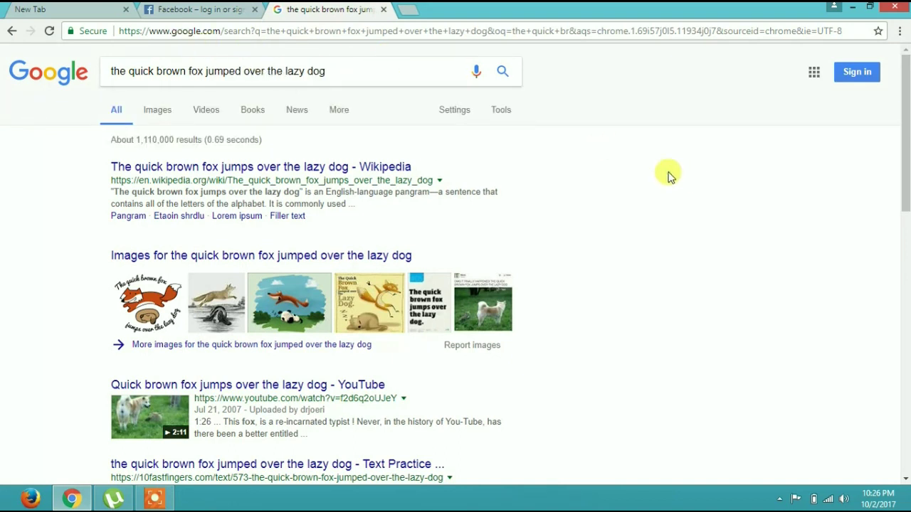